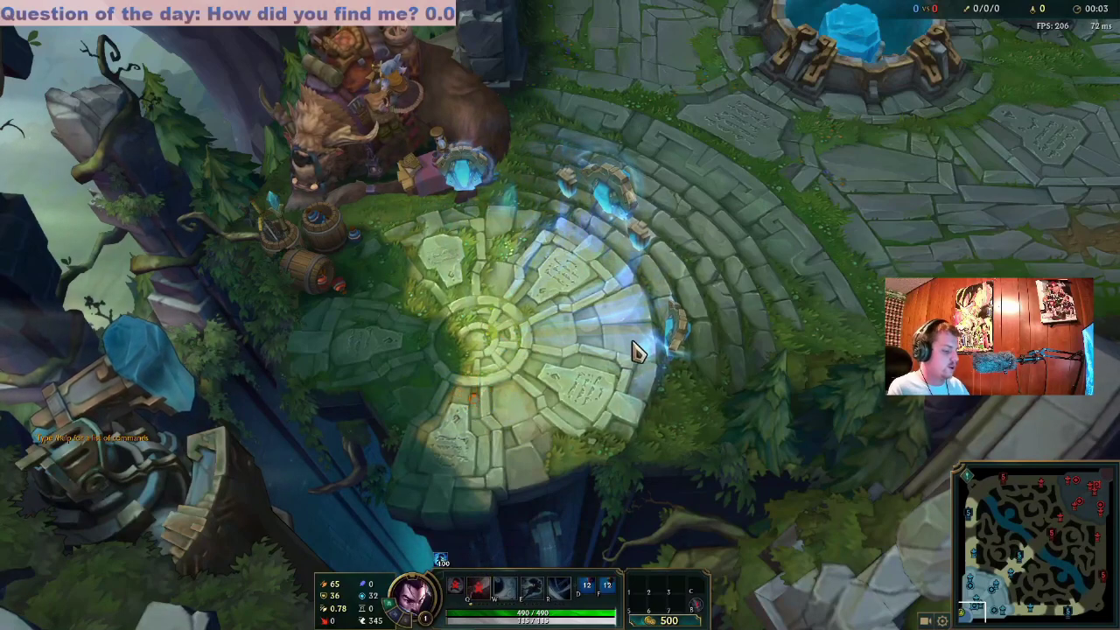
# Walk the wheelchair-riding champion back and forth across the base fountain
pyautogui.rightClick(471, 381)
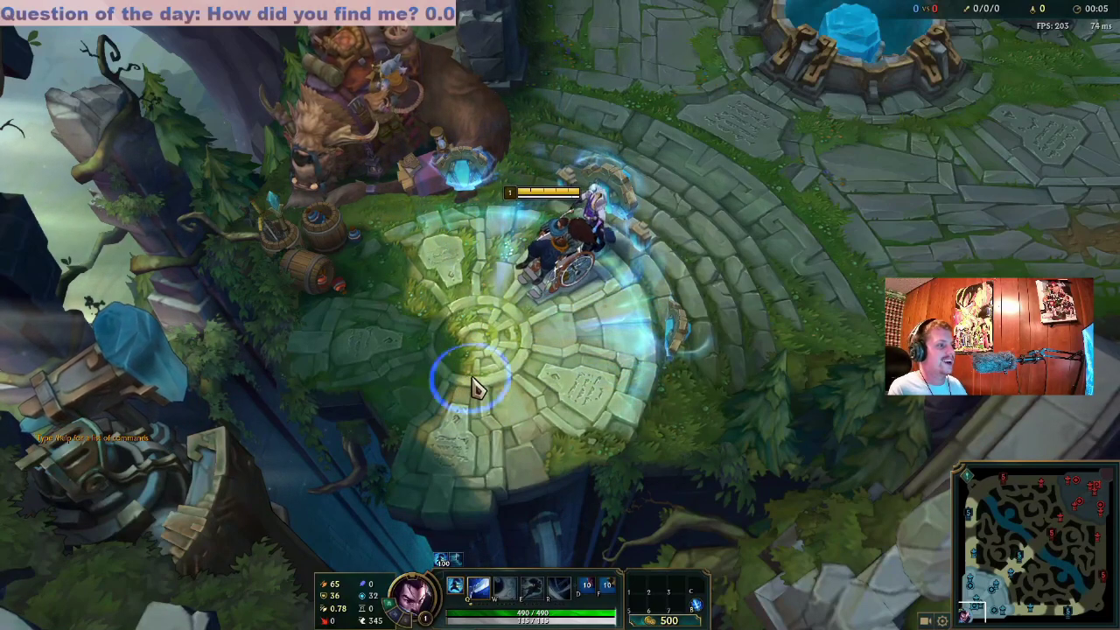
pyautogui.rightClick(650, 380)
pyautogui.rightClick(379, 327)
pyautogui.rightClick(612, 376)
pyautogui.rightClick(444, 273)
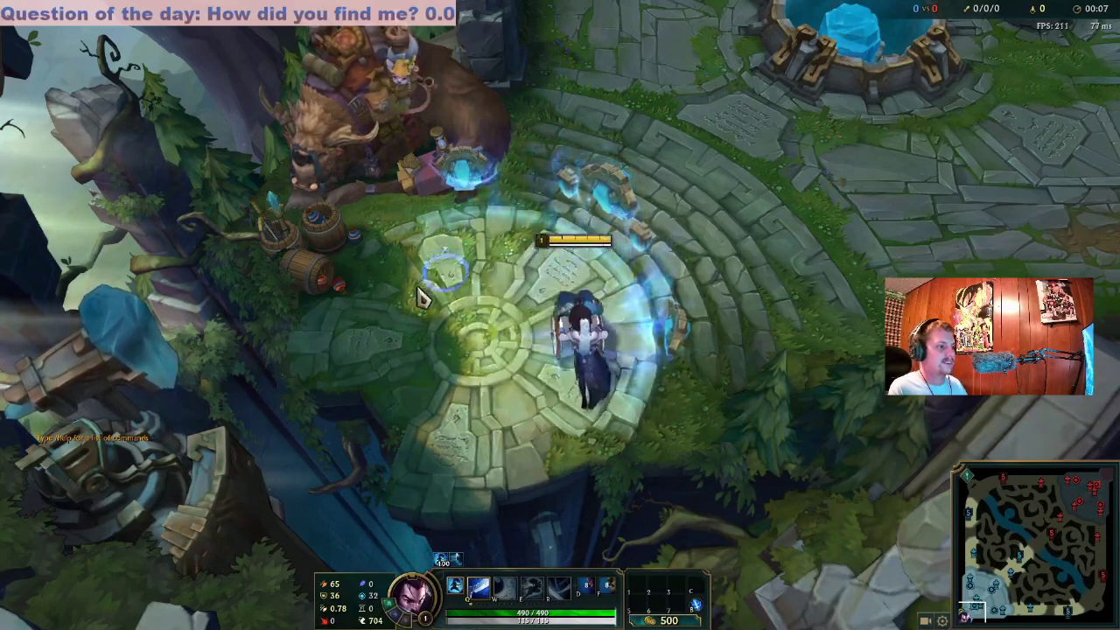
pyautogui.rightClick(575, 400)
pyautogui.rightClick(467, 282)
pyautogui.rightClick(533, 408)
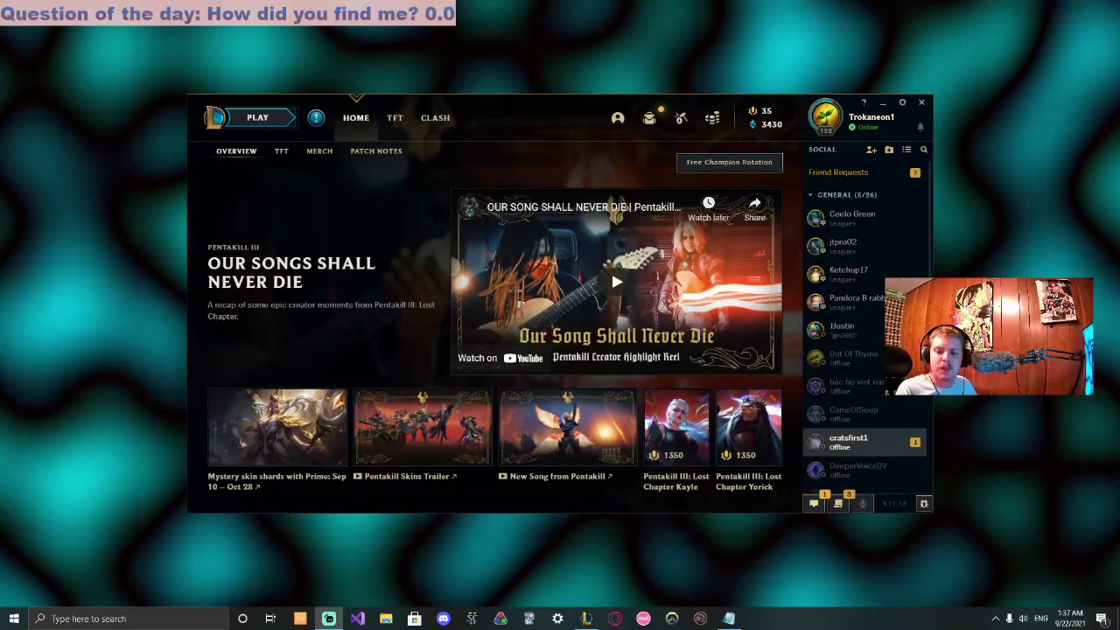
# Launch Opera GX and load the pasted killerskins LCS-Manager guide
pyautogui.click(615, 618)
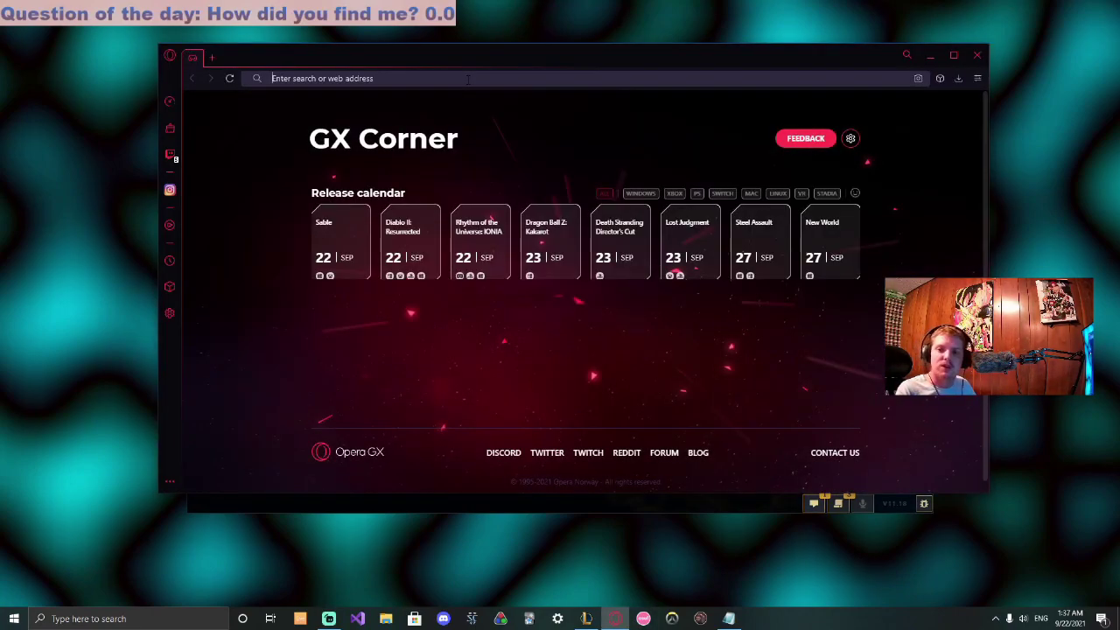
pyautogui.write('https://killerskins.com/thekillerey/tutorials/installation/how-to-install-custom-skins-with-lcs/')
pyautogui.press('Return')
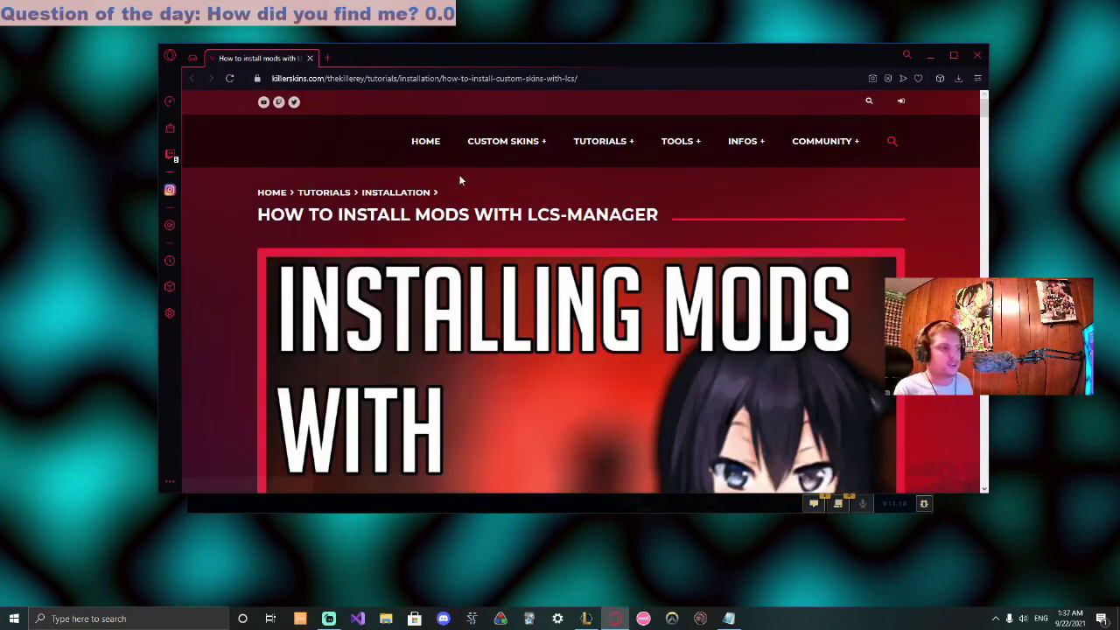
# Follow the guide's Download LCS-Manager link to the GitHub releases page for lolcustomskin-tools-32.zip
pyautogui.scroll(-5, 554, 179)
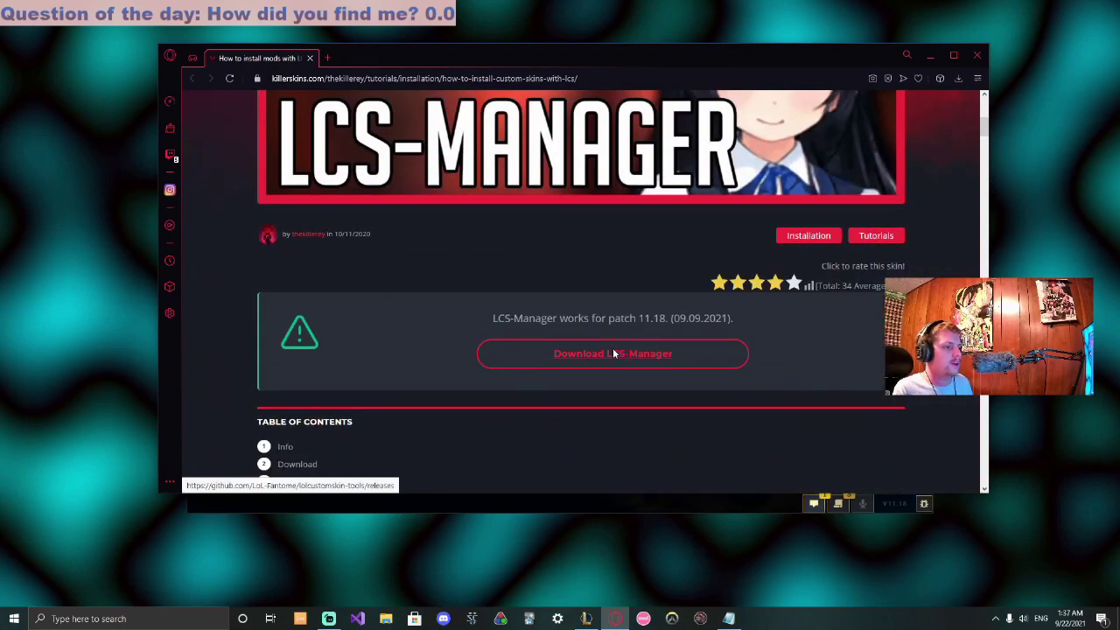
pyautogui.click(615, 353)
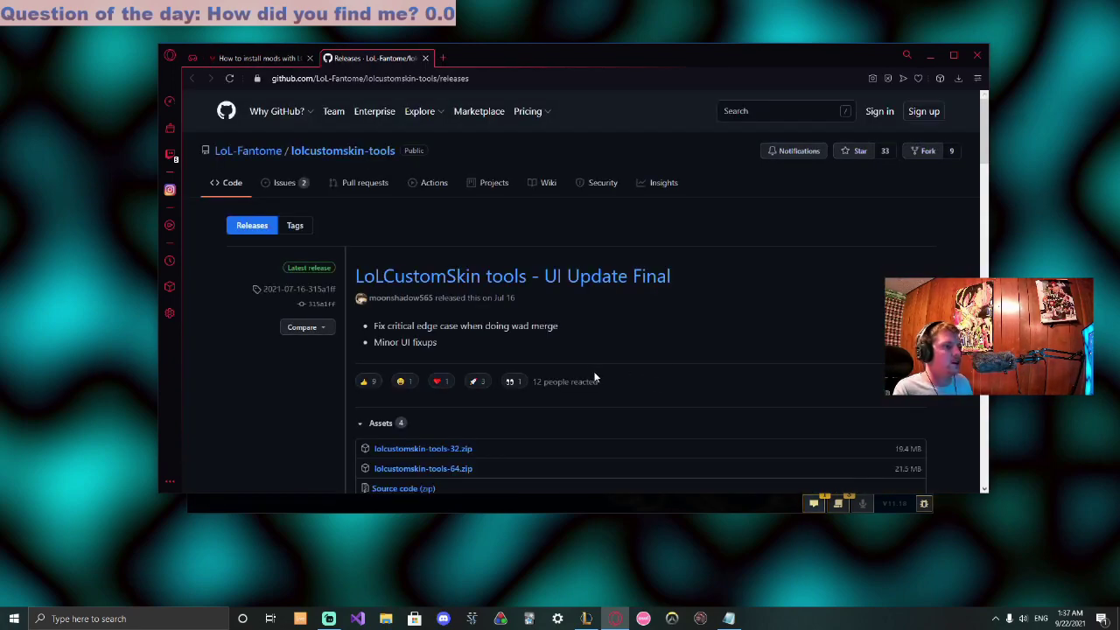
pyautogui.scroll(-1, 594, 377)
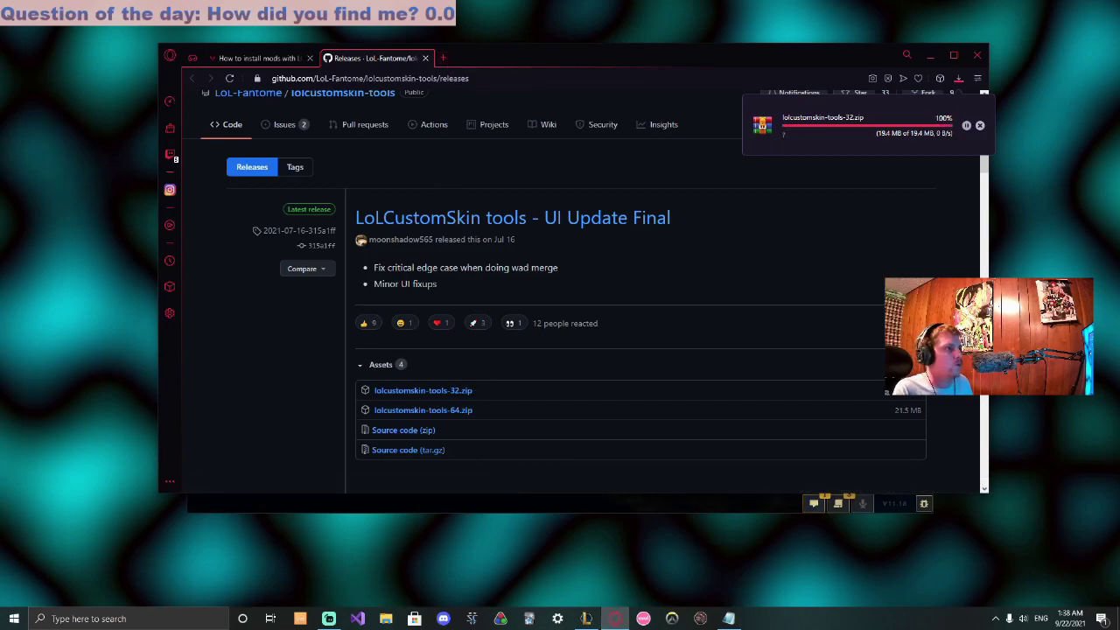
# Load the copied Google Drive link for the WheelchairYasuo zip in a new tab
pyautogui.click(442, 58)
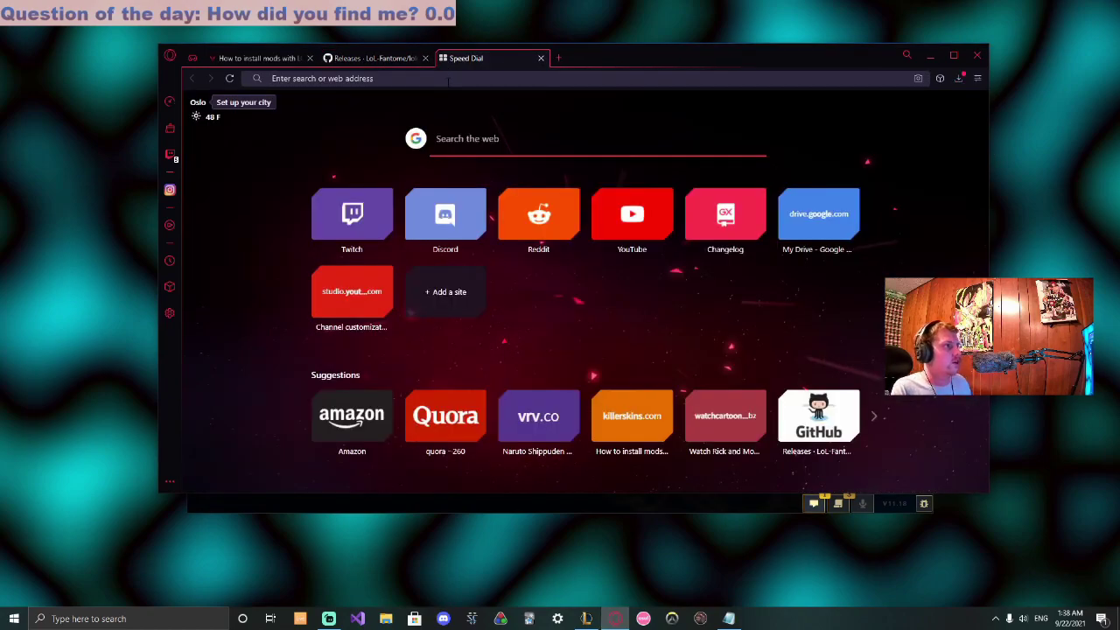
pyautogui.hotkey('alt', 'Tab')
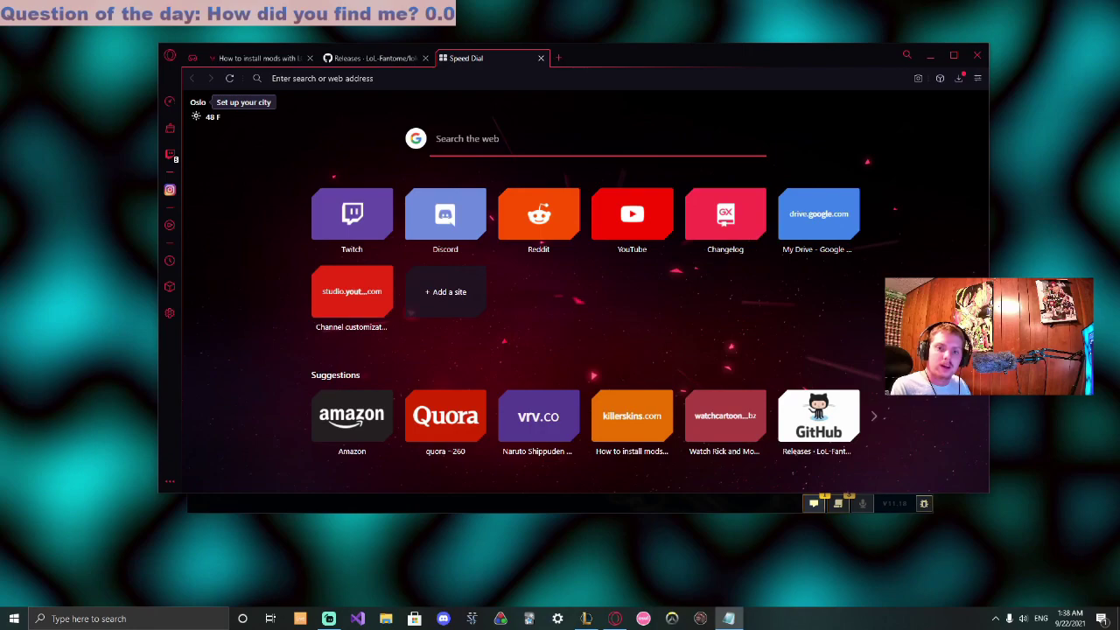
pyautogui.click(464, 78)
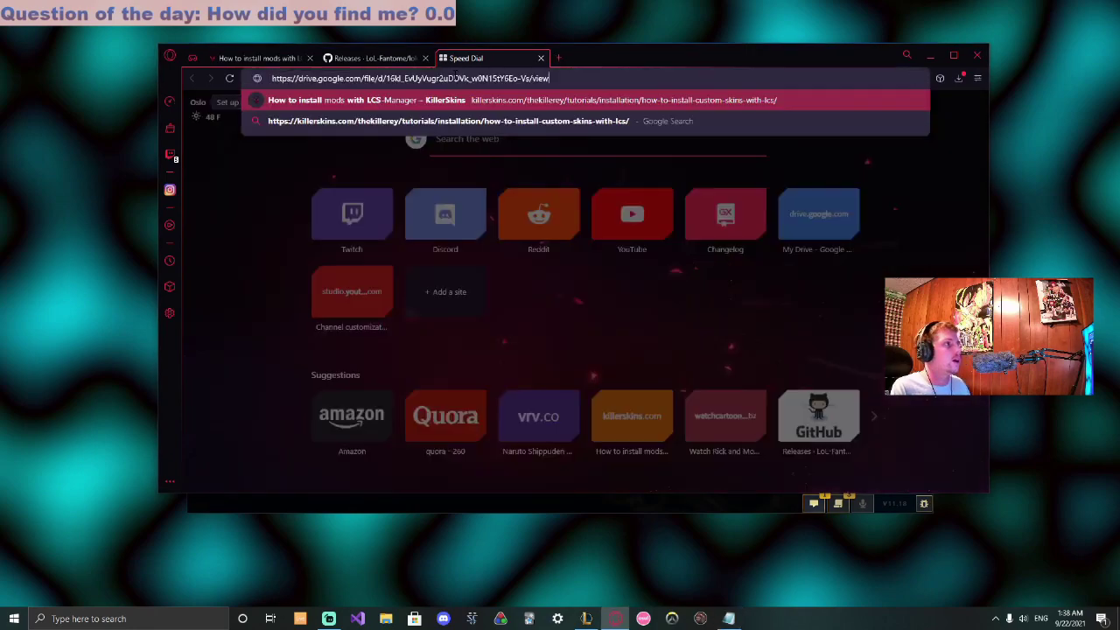
pyautogui.press('Return')
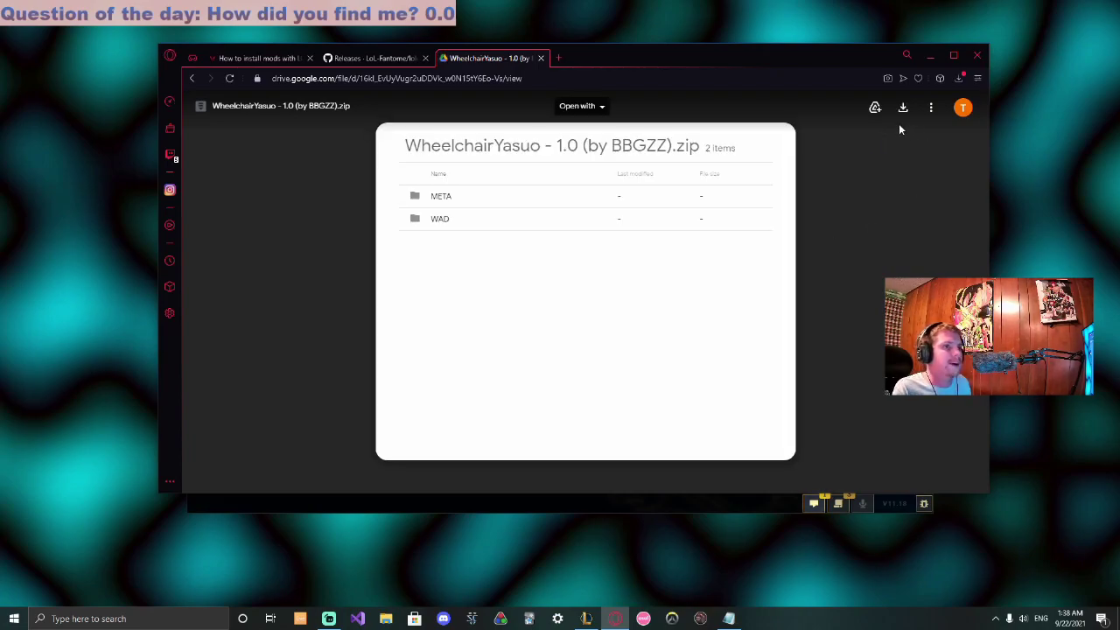
# Download WheelchairYasuo - 1.0 (by BBGZZ).zip, retrying it after the first attempt fails
pyautogui.click(903, 107)
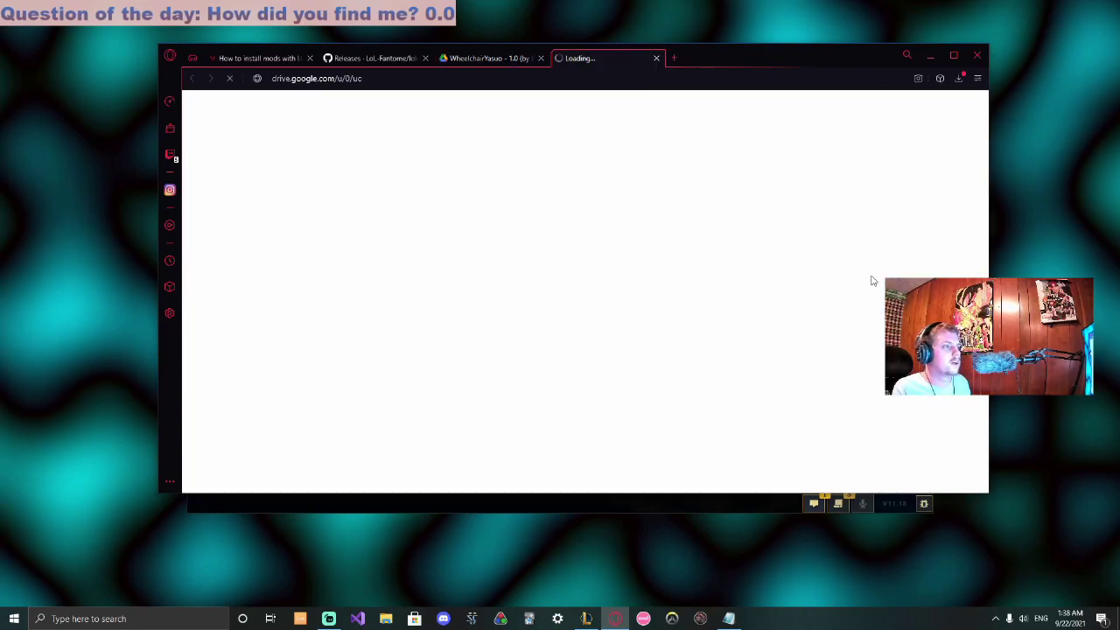
pyautogui.click(959, 81)
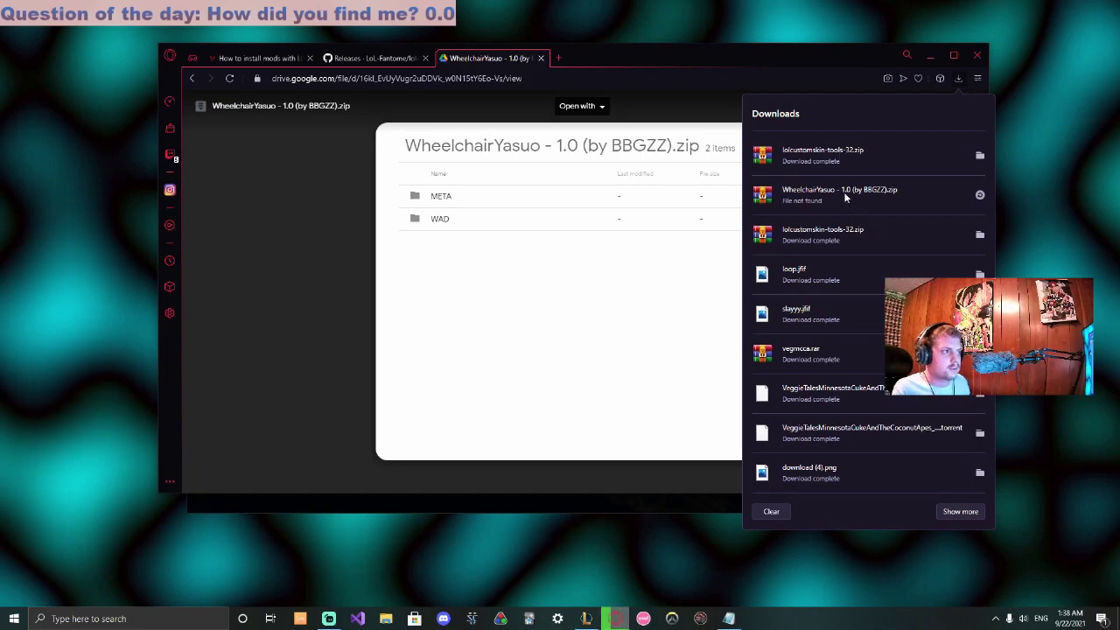
pyautogui.click(980, 194)
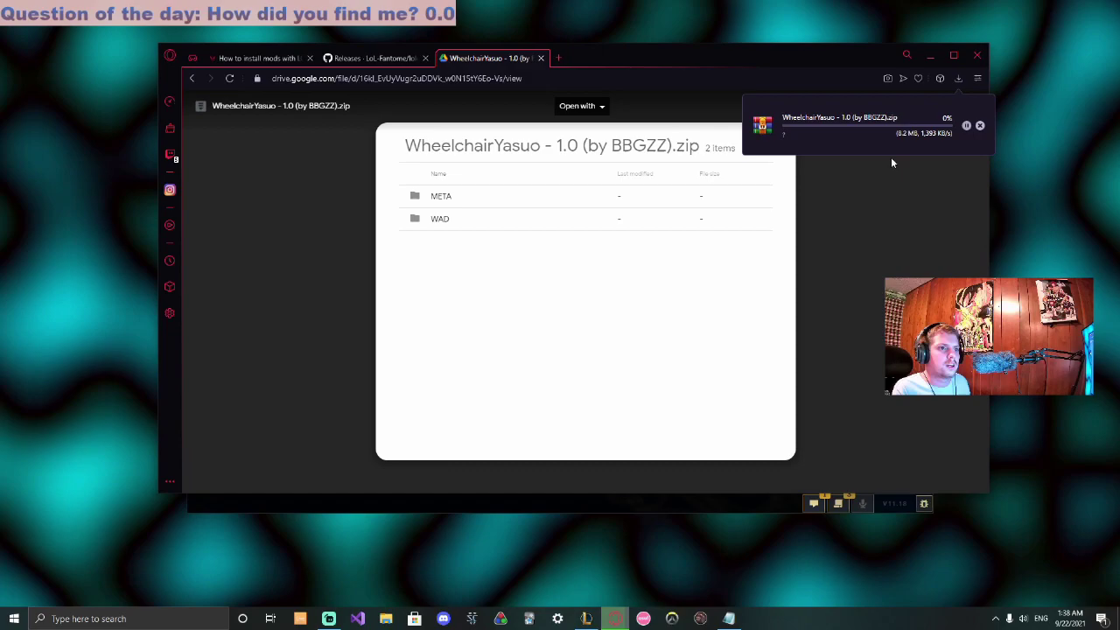
pyautogui.click(960, 80)
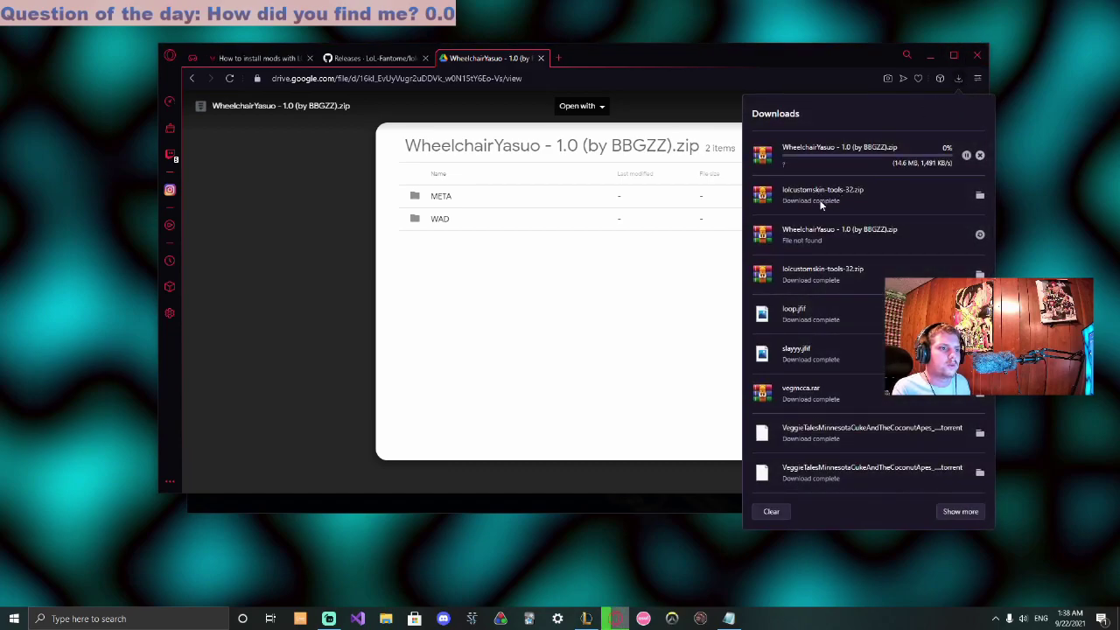
# Extract lolcustomskin-tools-32.zip in WinRAR to the default destination, dismissing the licence reminder
pyautogui.click(832, 194)
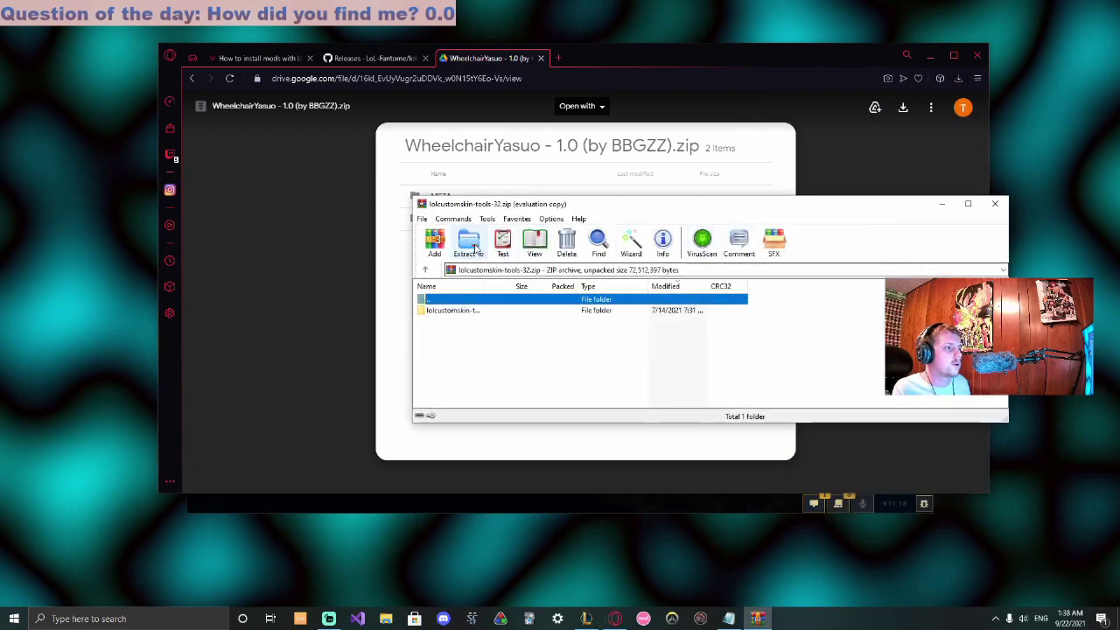
pyautogui.click(800, 269)
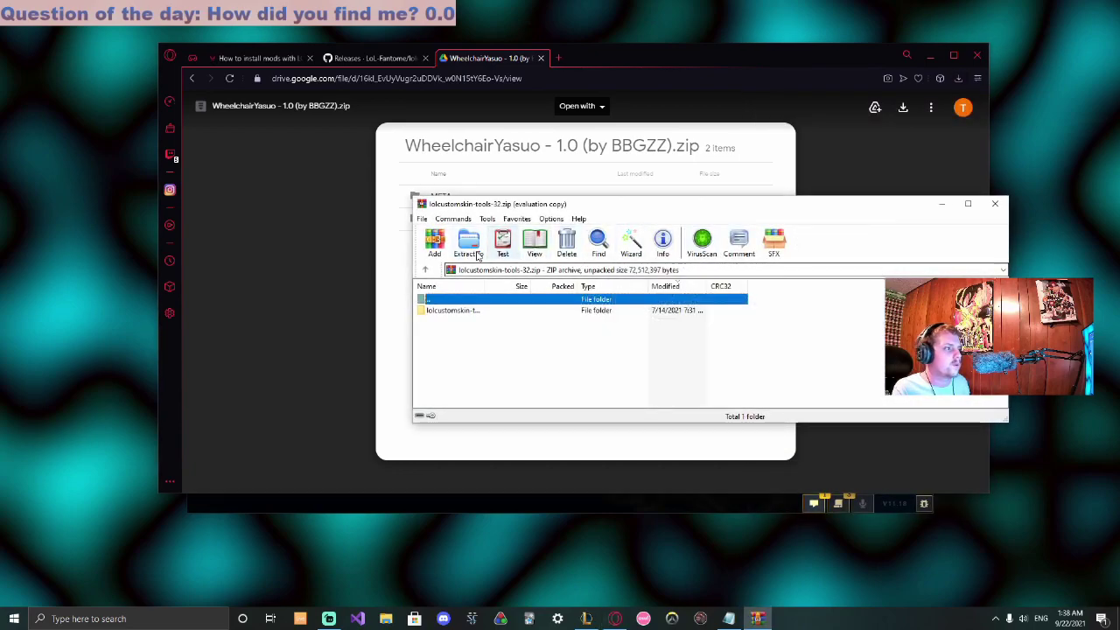
pyautogui.click(468, 245)
pyautogui.click(745, 436)
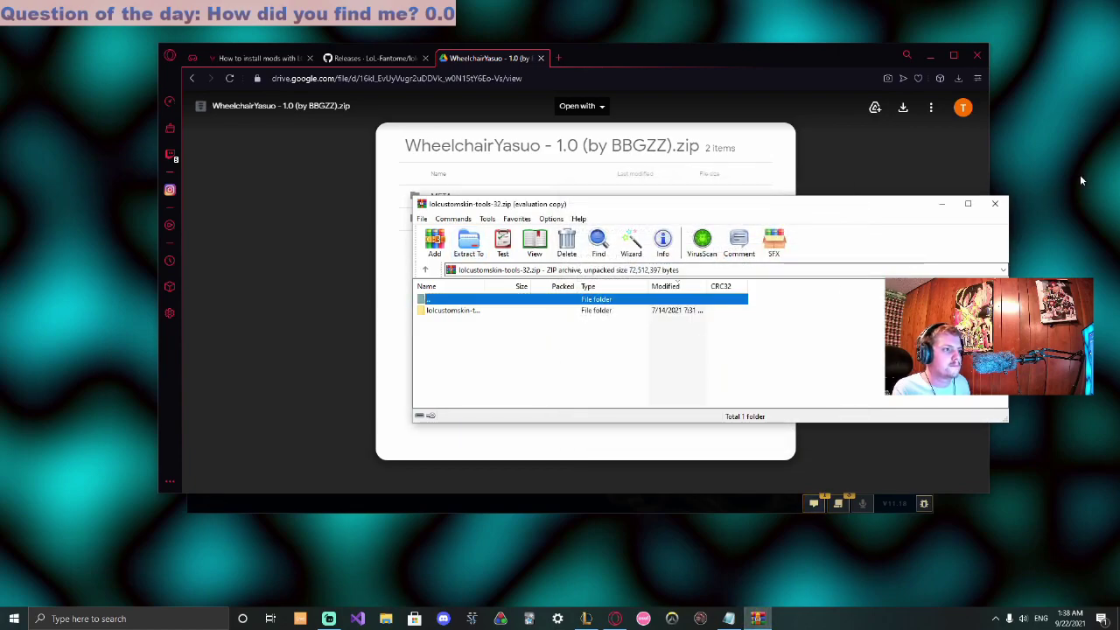
# Close the WinRAR window, the Drive, GitHub and killerskins tabs, and Opera GX
pyautogui.click(998, 205)
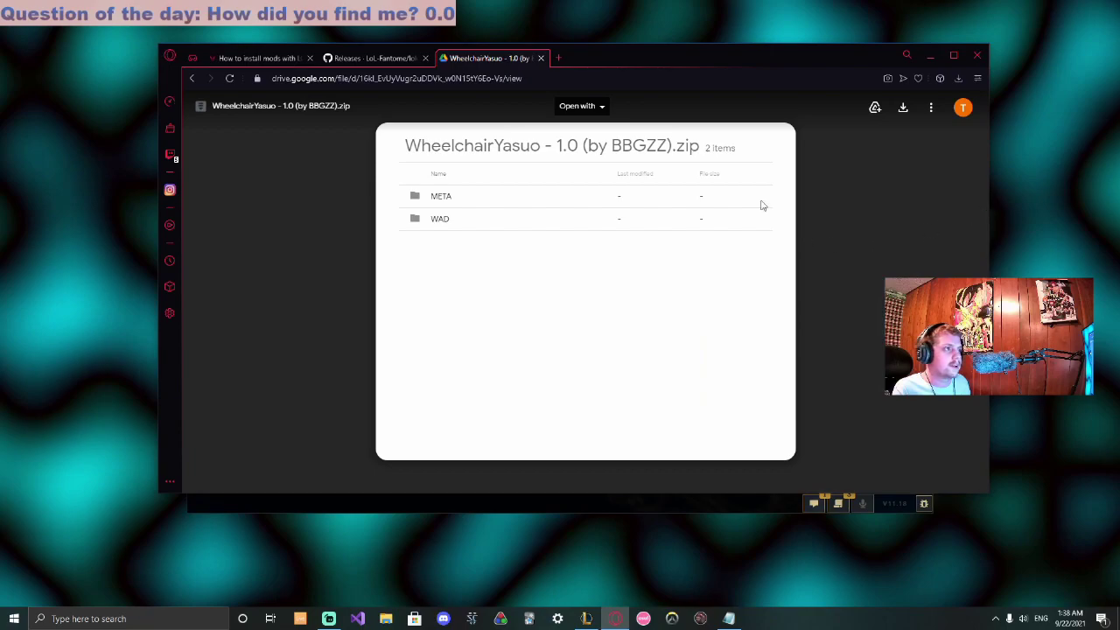
pyautogui.click(541, 59)
pyautogui.click(426, 58)
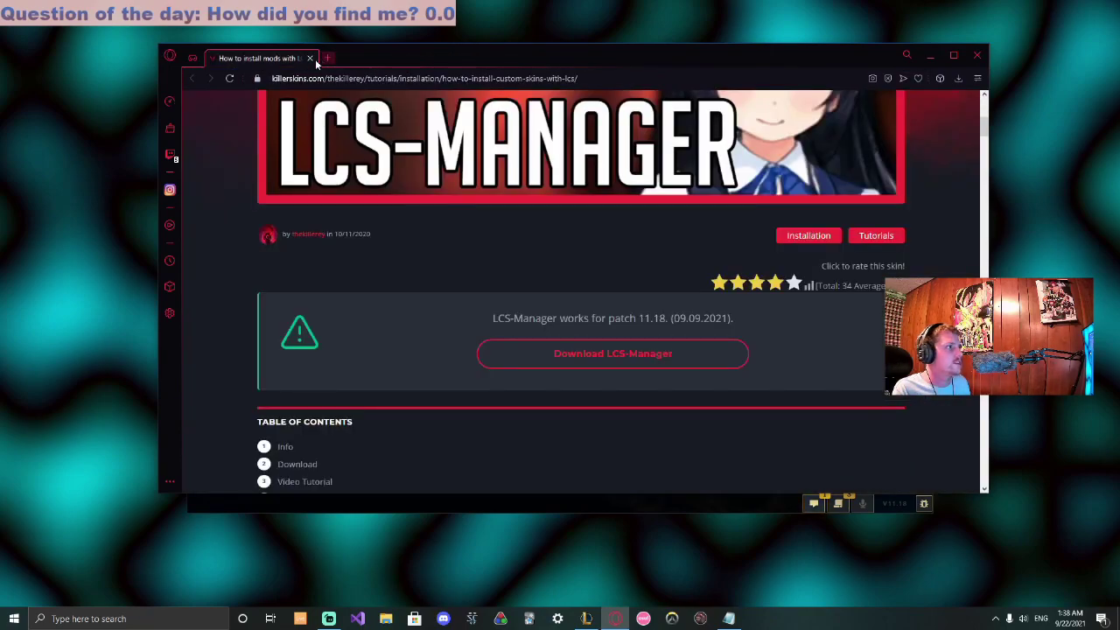
pyautogui.click(310, 58)
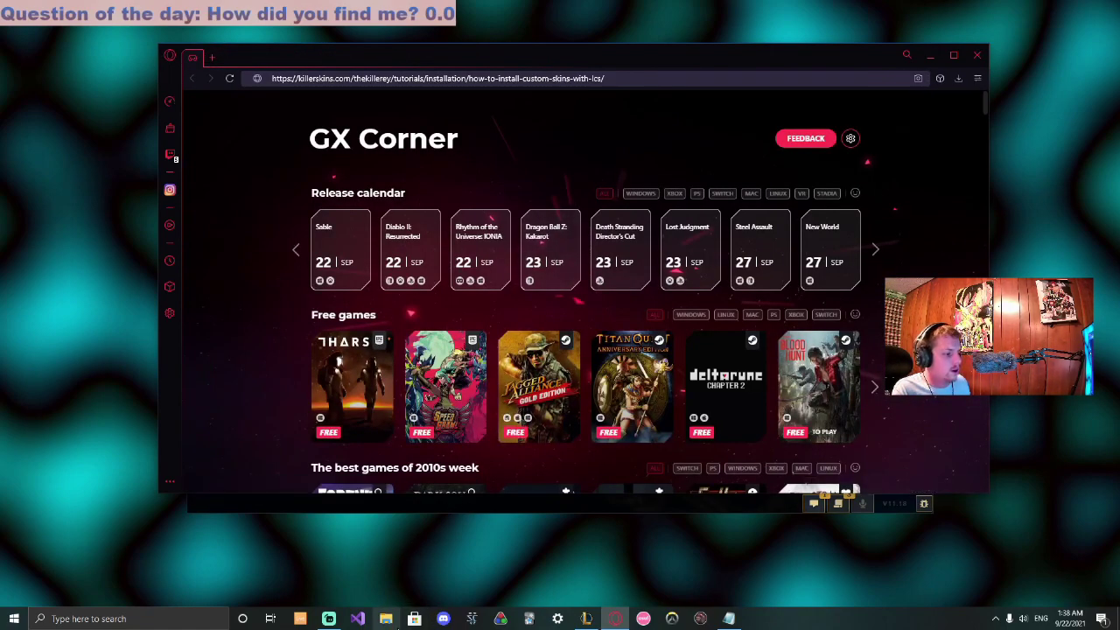
pyautogui.click(984, 55)
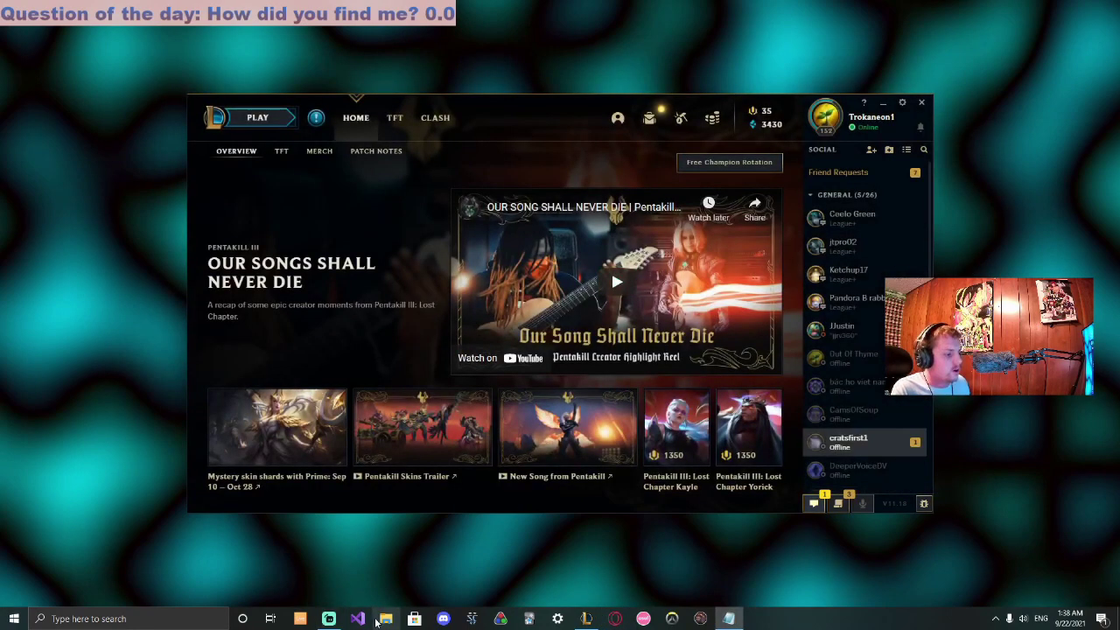
# Launch lcs-manager.exe from Downloads\lolcustomskin-tools-32\lolcustomskin-tools-32 in File Explorer
pyautogui.click(386, 619)
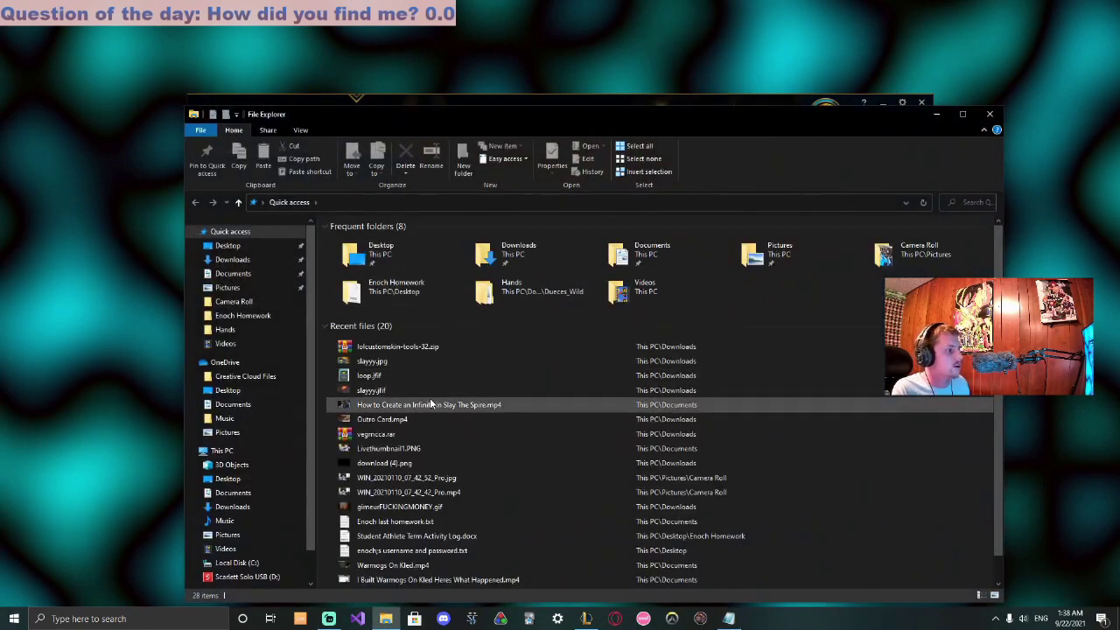
pyautogui.click(233, 260)
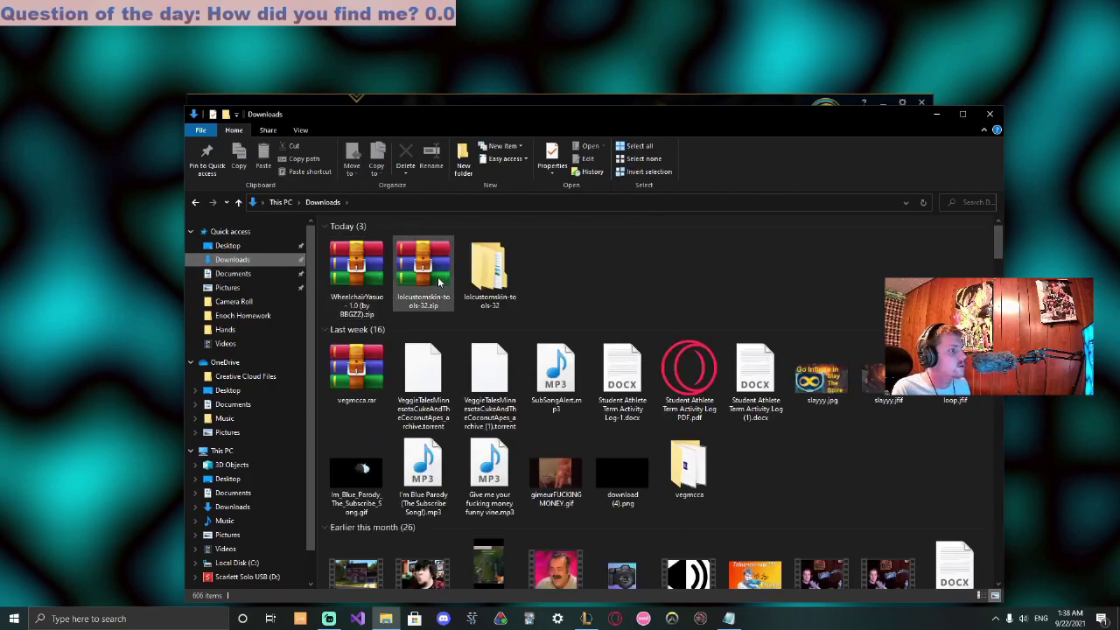
pyautogui.doubleClick(510, 285)
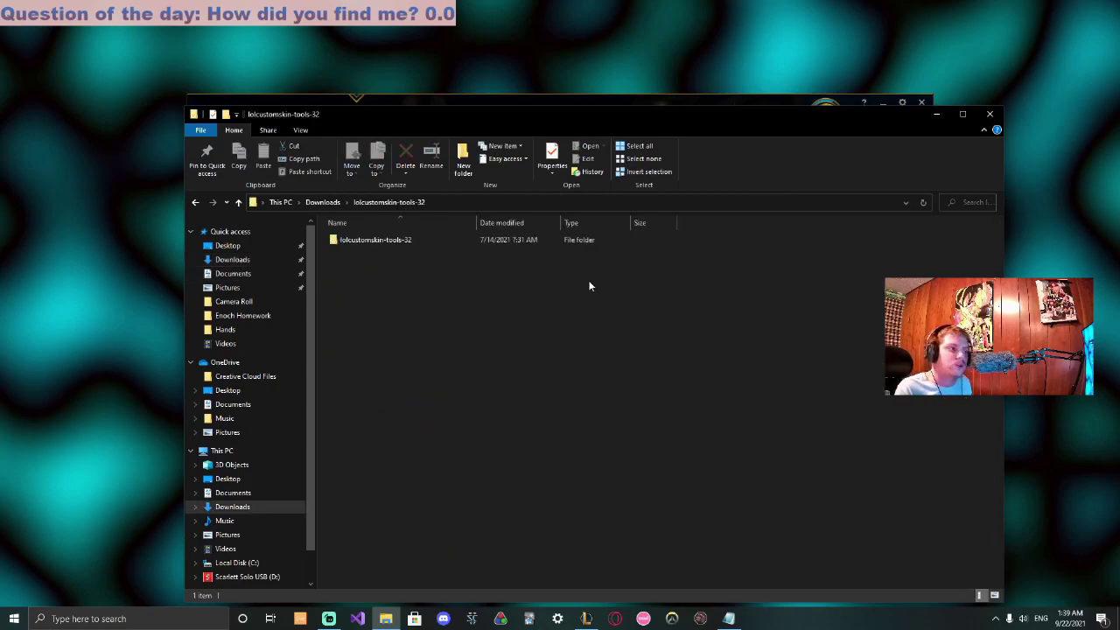
pyautogui.doubleClick(402, 242)
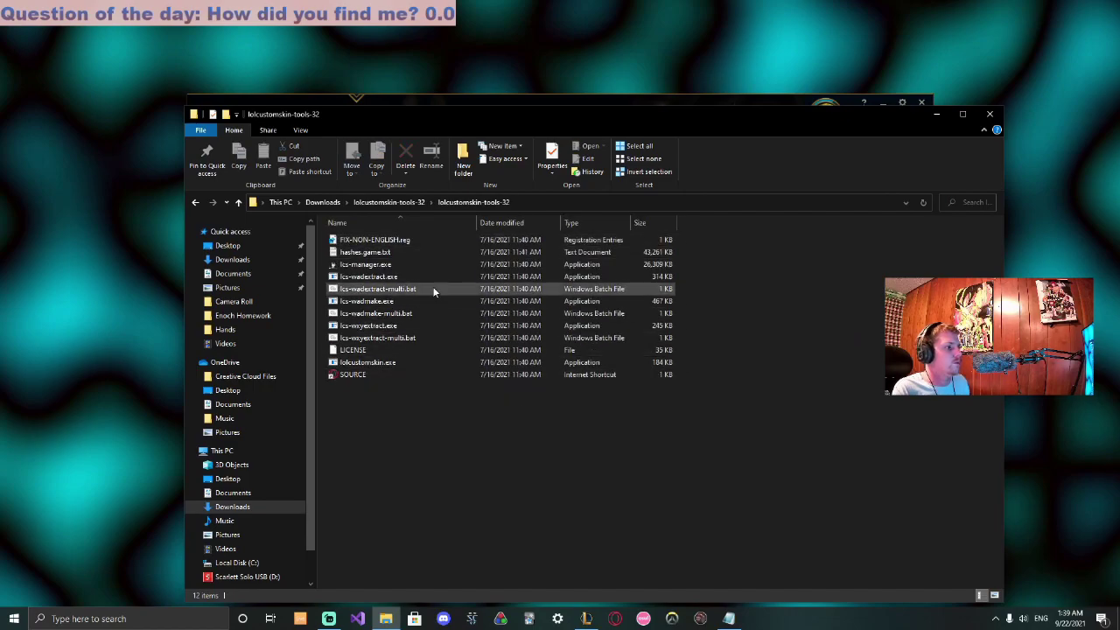
pyautogui.click(413, 264)
pyautogui.press('Return')
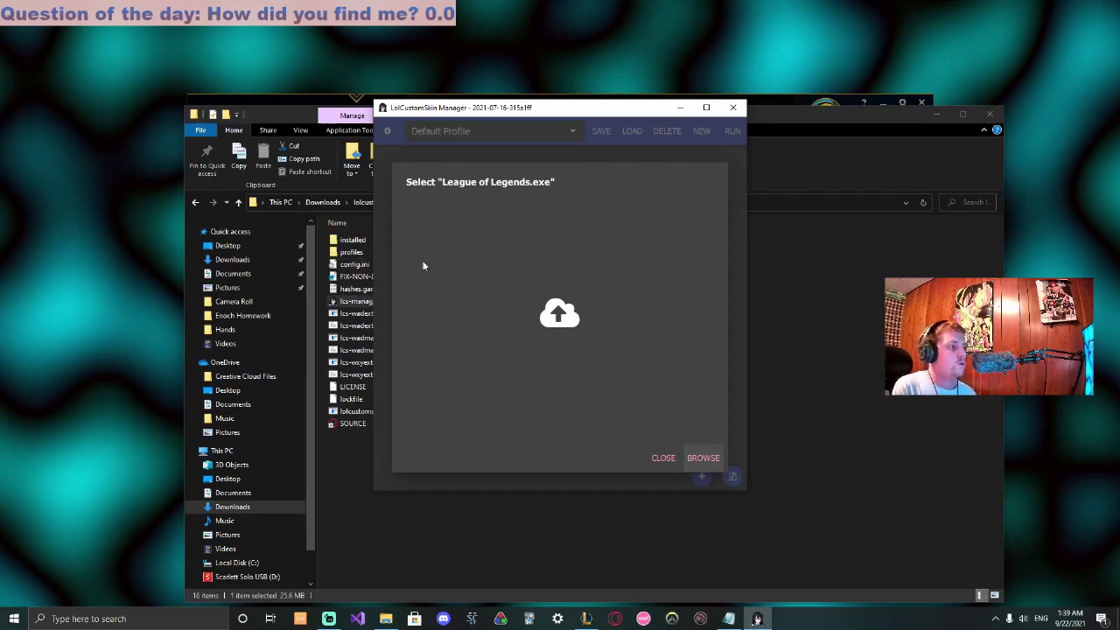
# Set the game path to C:\Riot Games\League of Legends\Game\League of Legends.exe
pyautogui.click(709, 461)
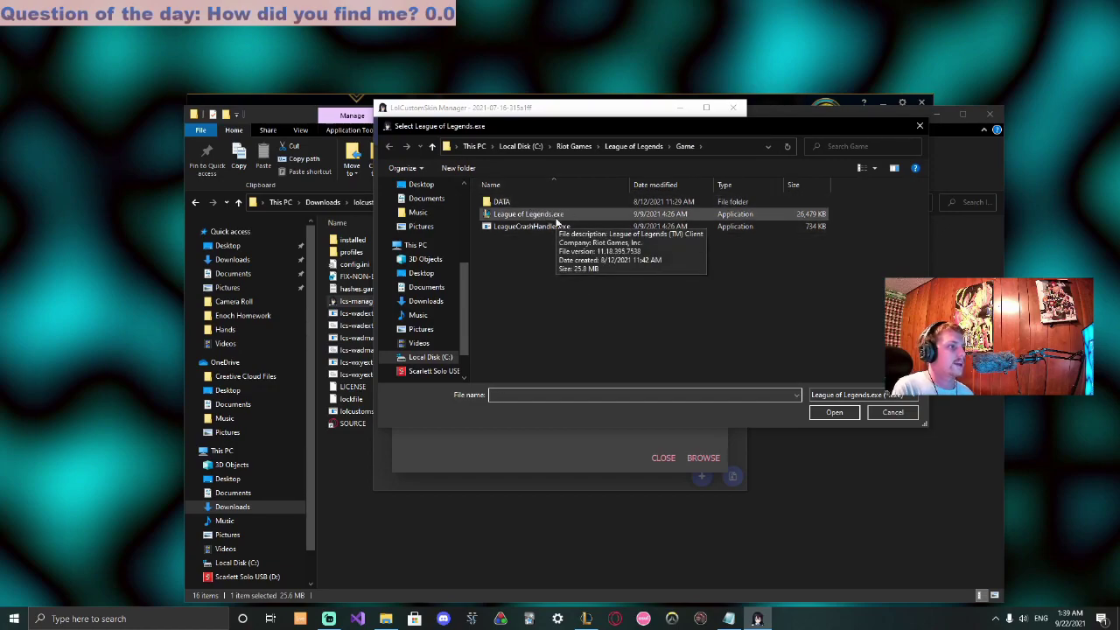
pyautogui.click(621, 146)
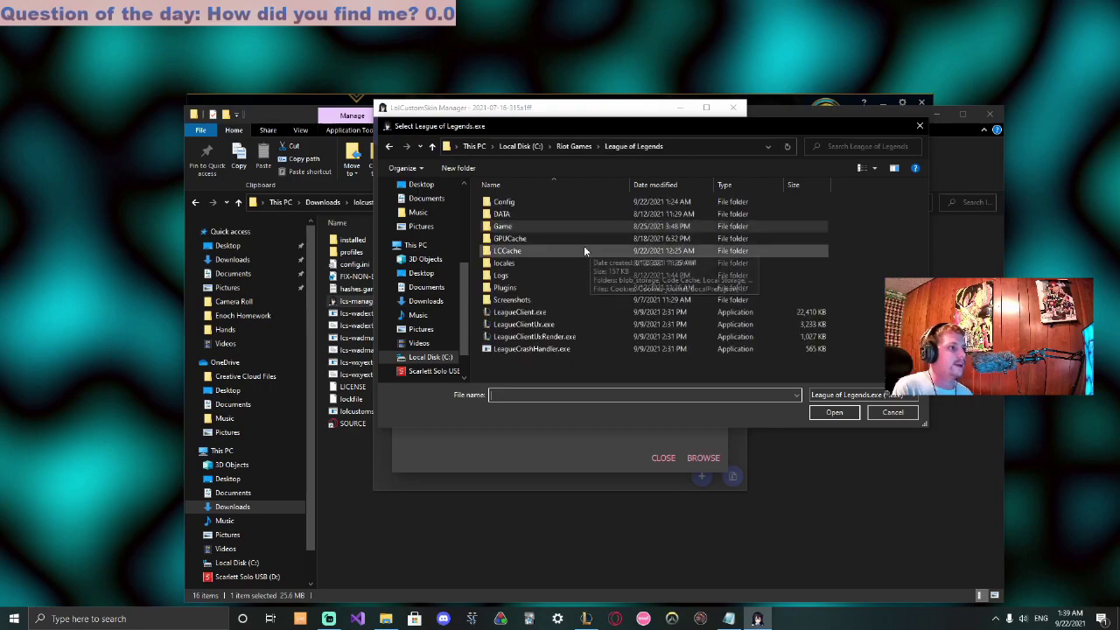
pyautogui.click(533, 148)
pyautogui.doubleClick(549, 357)
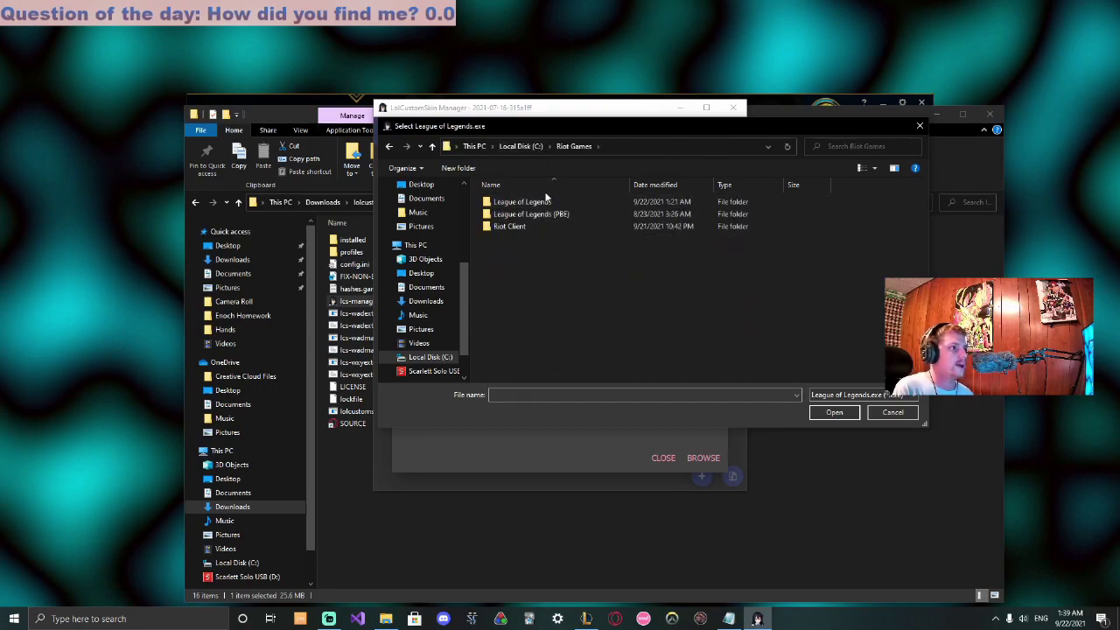
pyautogui.doubleClick(551, 202)
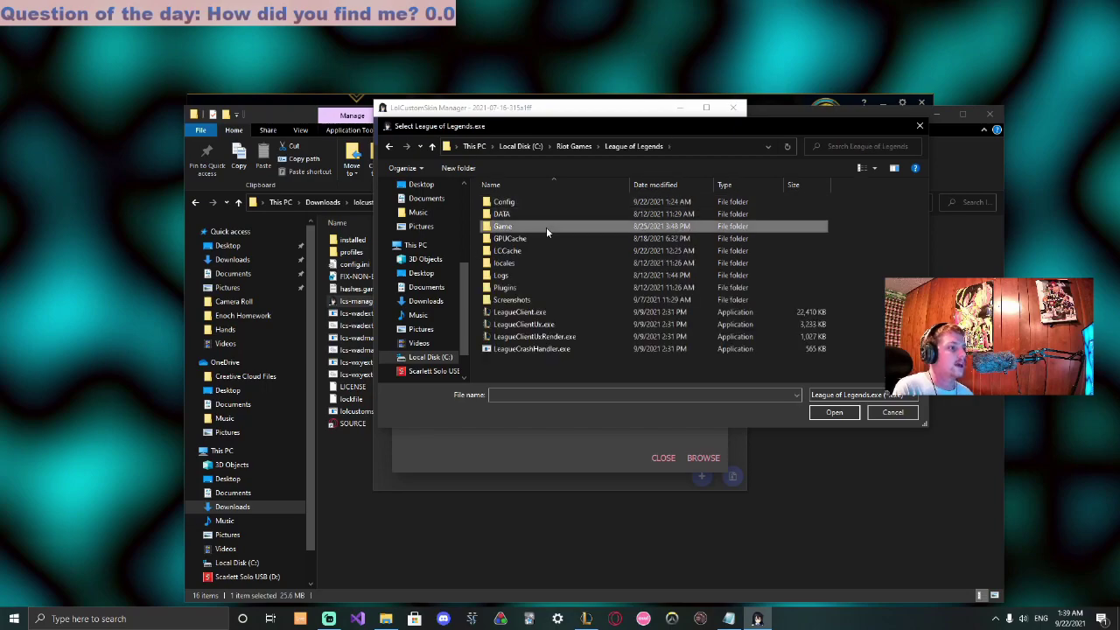
pyautogui.doubleClick(546, 226)
pyautogui.doubleClick(553, 221)
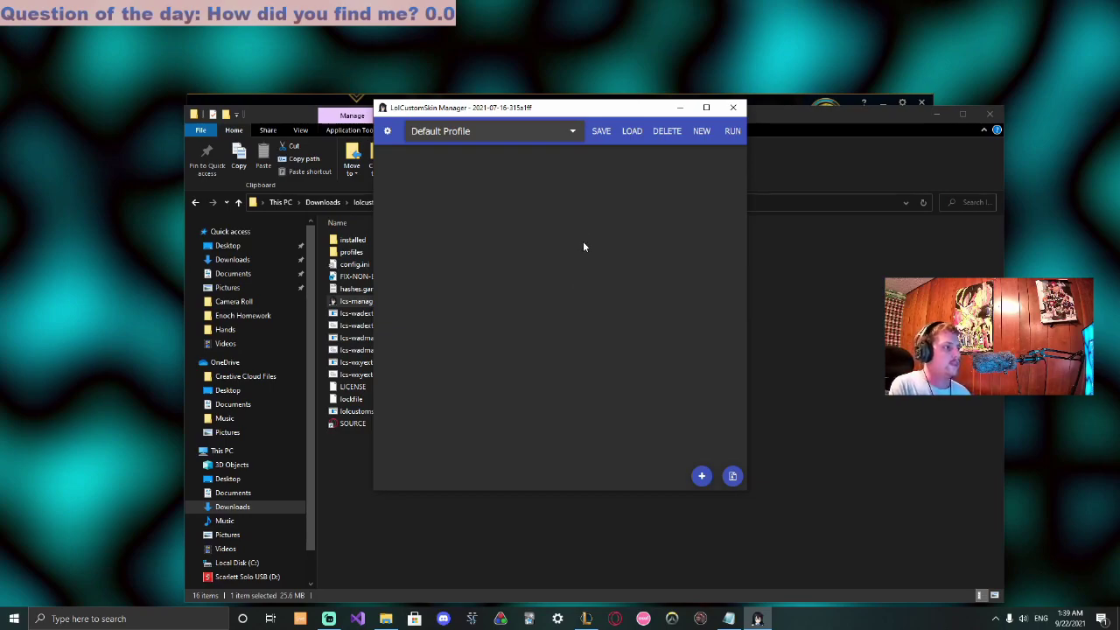
# Drag the WheelchairYasuo zip from Downloads into the manager, enable it, and run the mods
pyautogui.moveTo(593, 113); pyautogui.dragTo(709, 112)
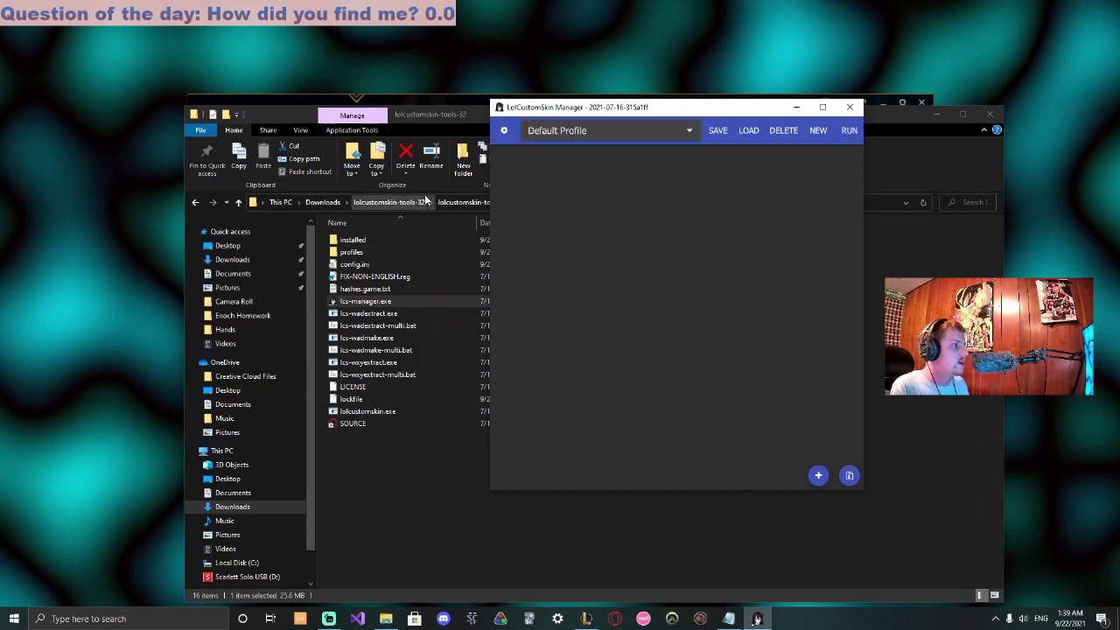
pyautogui.click(334, 205)
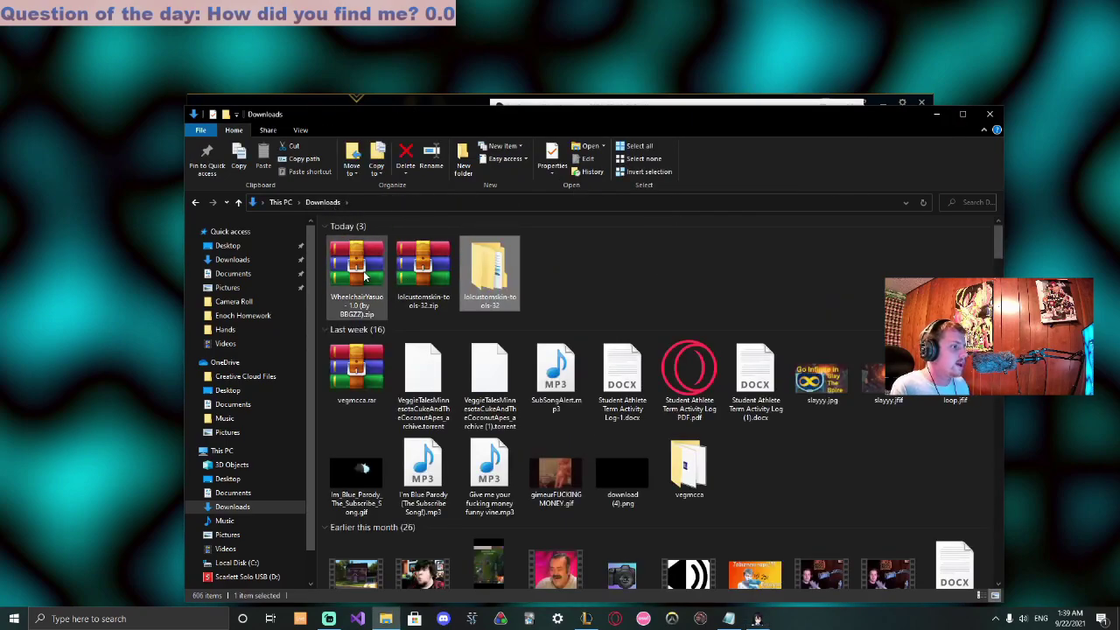
pyautogui.moveTo(362, 266); pyautogui.dragTo(710, 325)
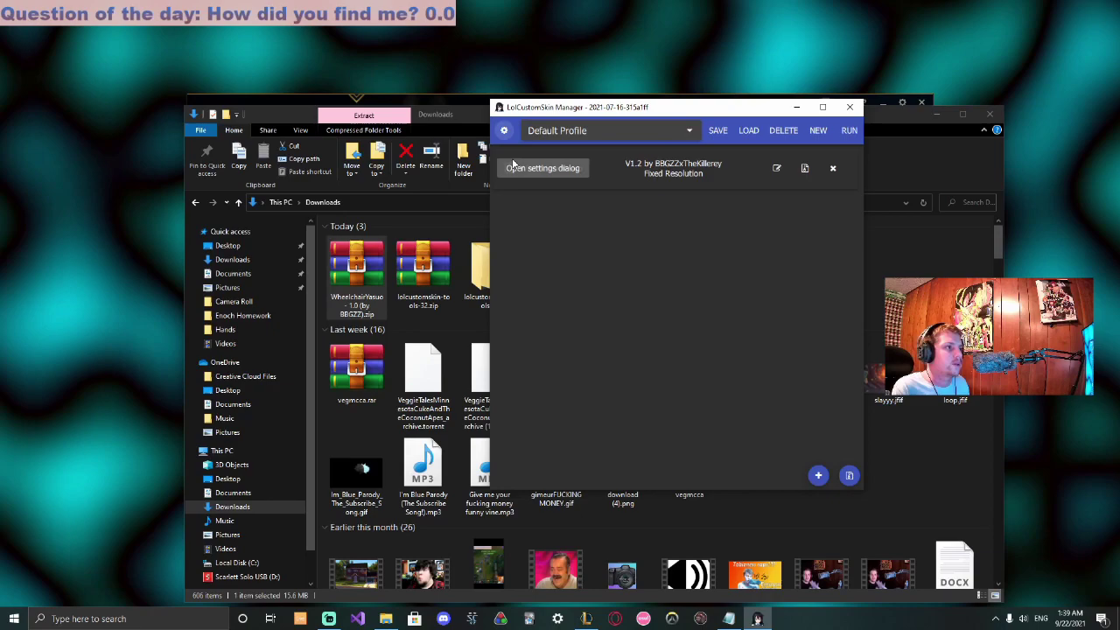
pyautogui.click(510, 168)
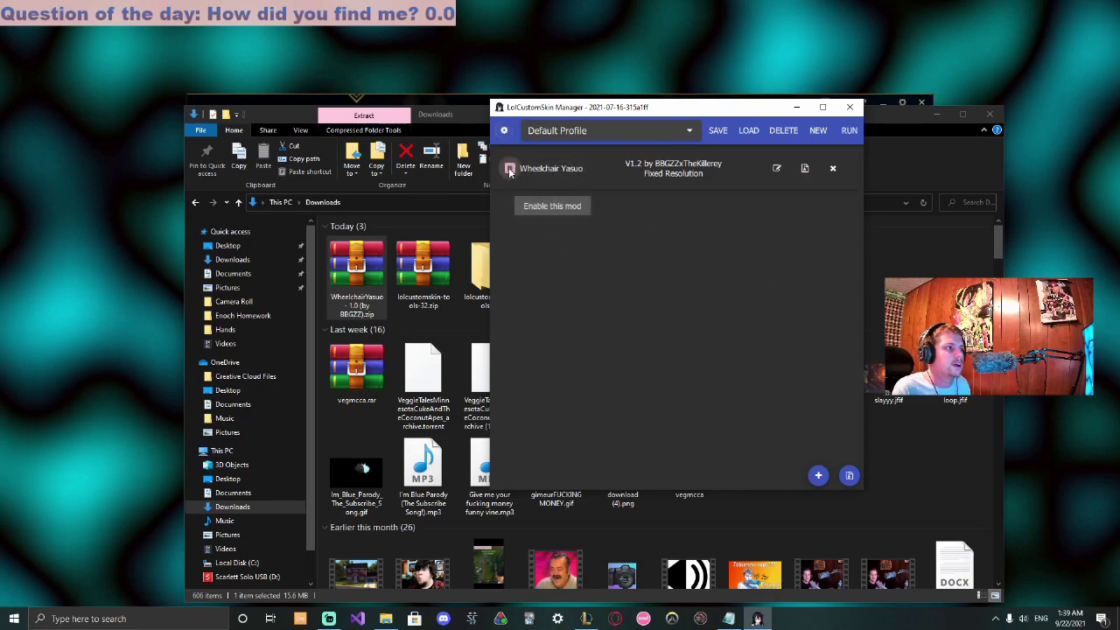
pyautogui.click(850, 130)
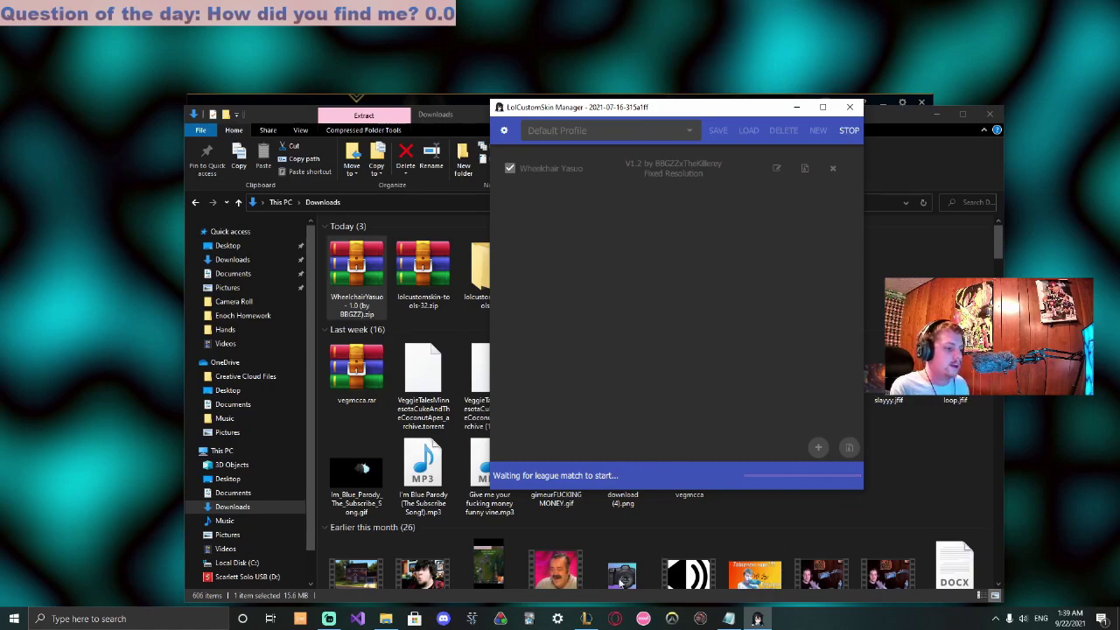
# Create and start a custom game from the League client's PLAY menu
pyautogui.click(586, 619)
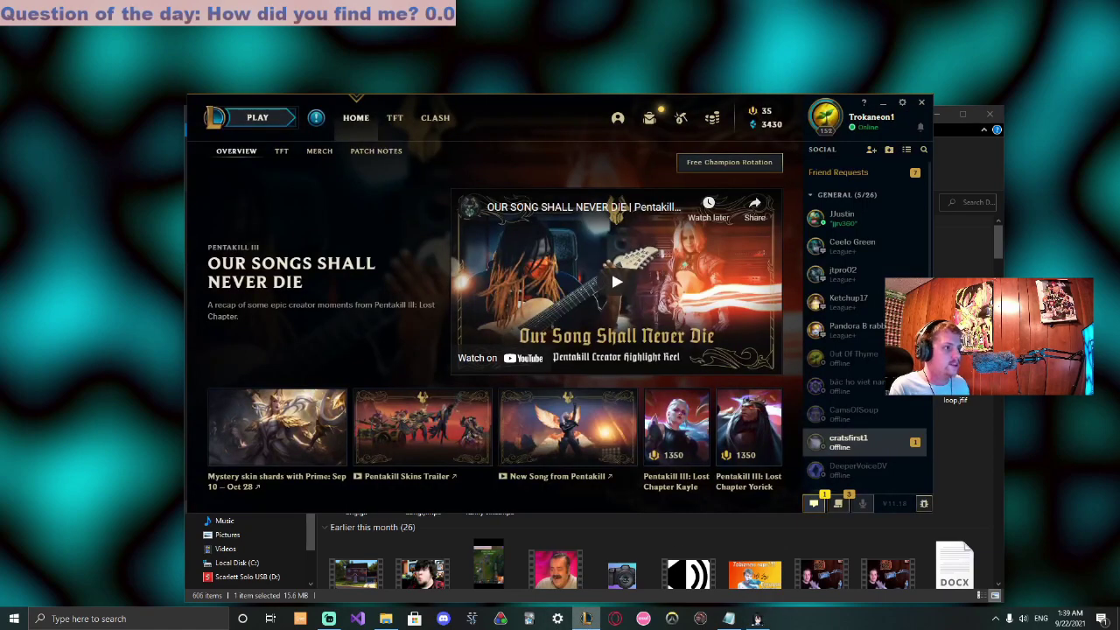
pyautogui.click(247, 125)
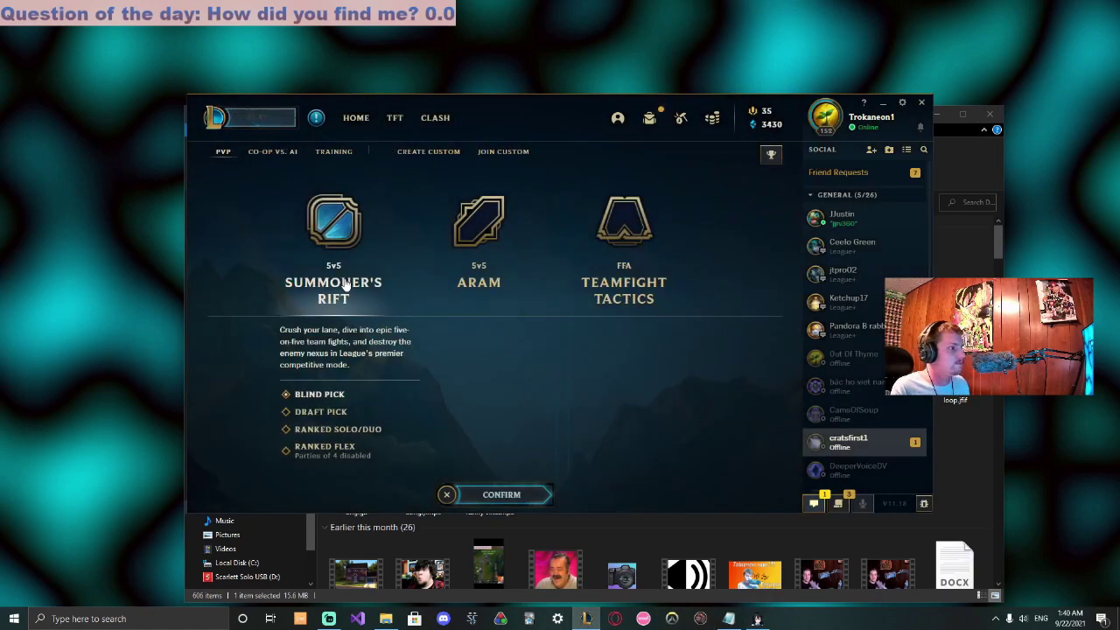
pyautogui.click(422, 151)
pyautogui.click(501, 493)
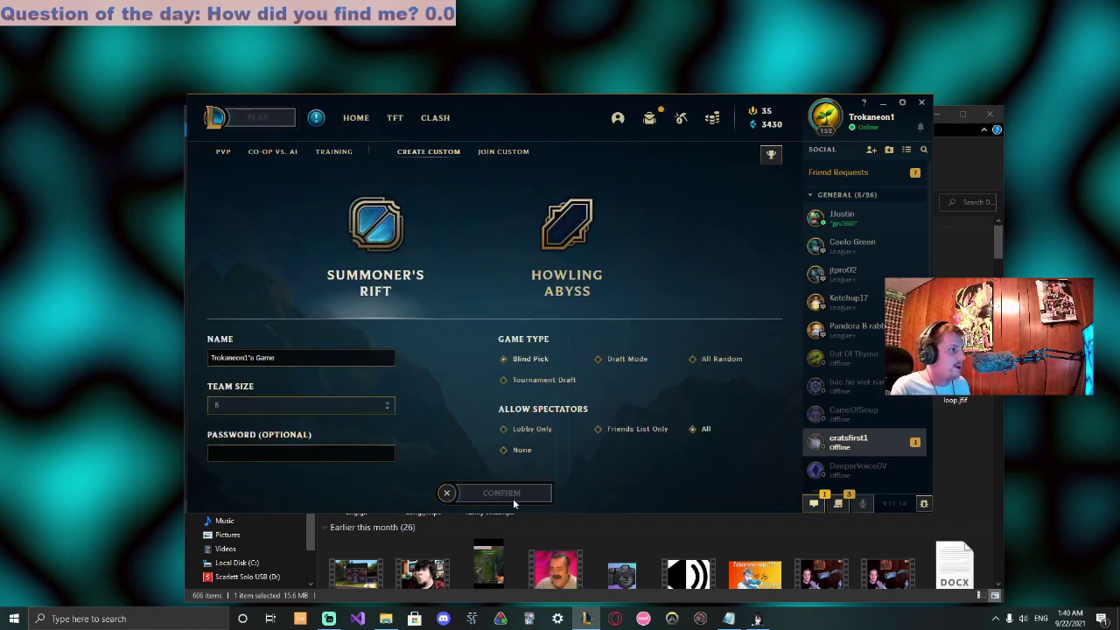
pyautogui.click(525, 492)
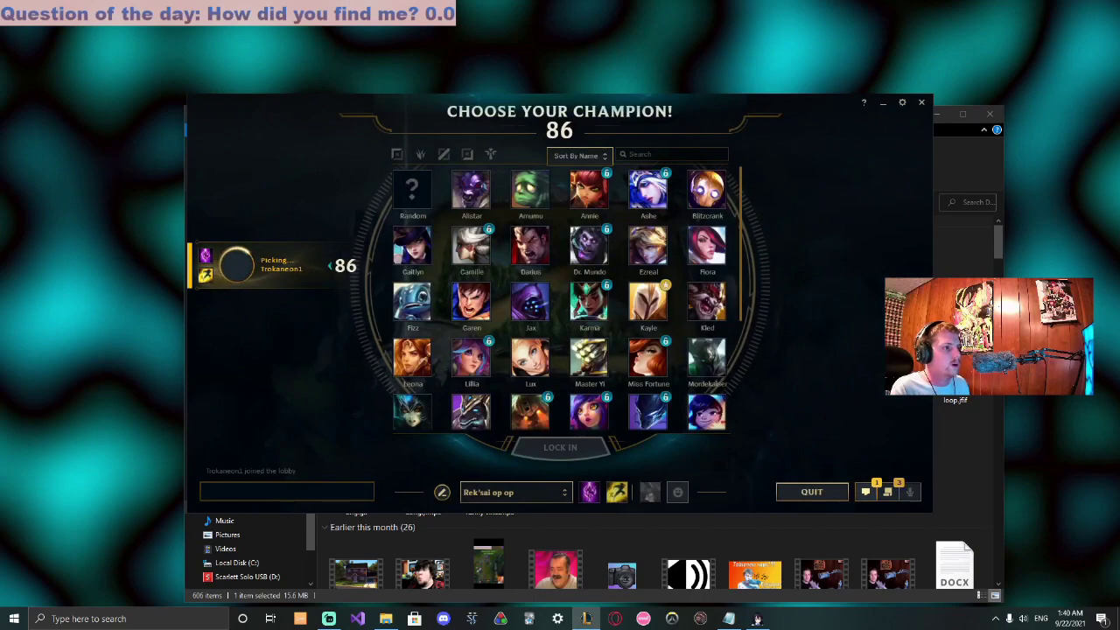
# Choose Yasuo in champion select and lock him in
pyautogui.scroll(-5, 612, 306)
pyautogui.click(589, 401)
pyautogui.click(569, 447)
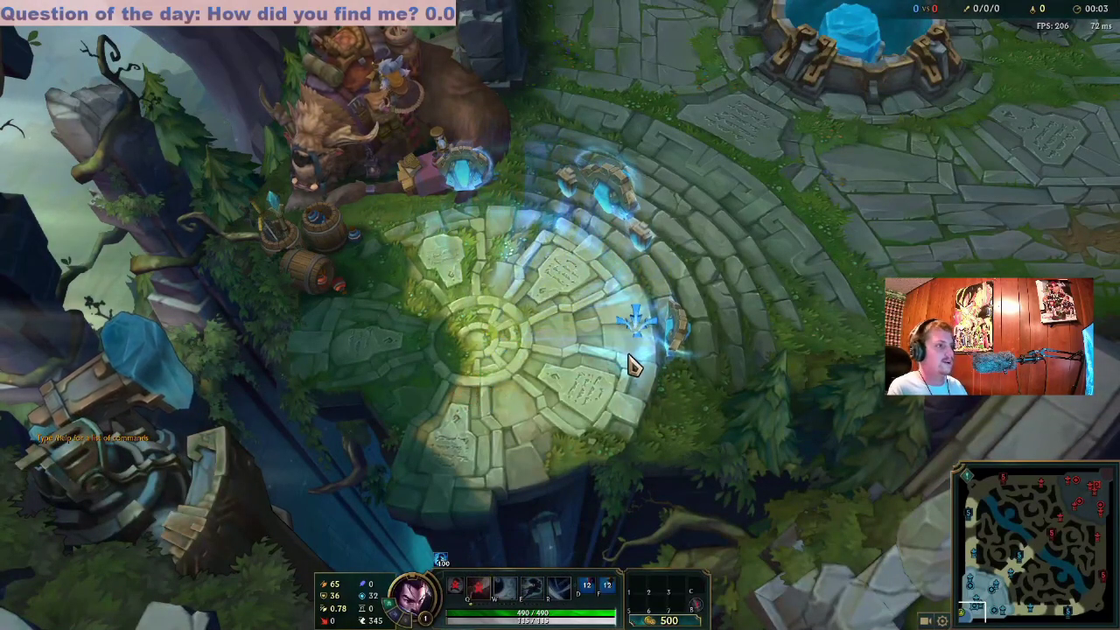
# Walk wheelchair Yasuo around the fountain and cast his Q ability
pyautogui.rightClick(470, 377)
pyautogui.rightClick(542, 390)
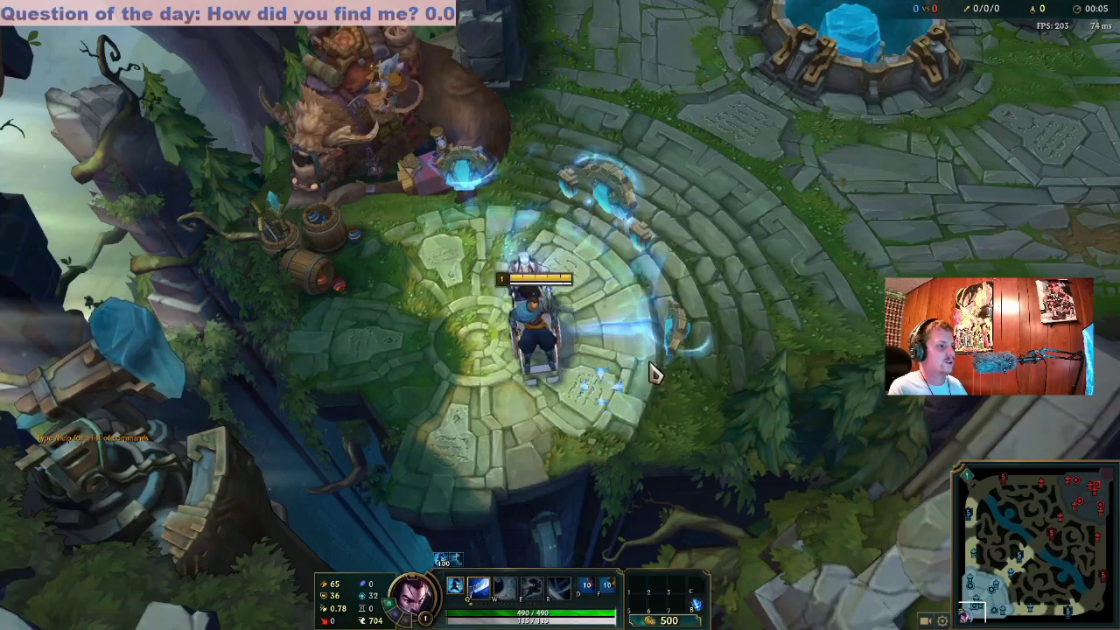
pyautogui.rightClick(389, 322)
pyautogui.rightClick(615, 368)
pyautogui.rightClick(425, 300)
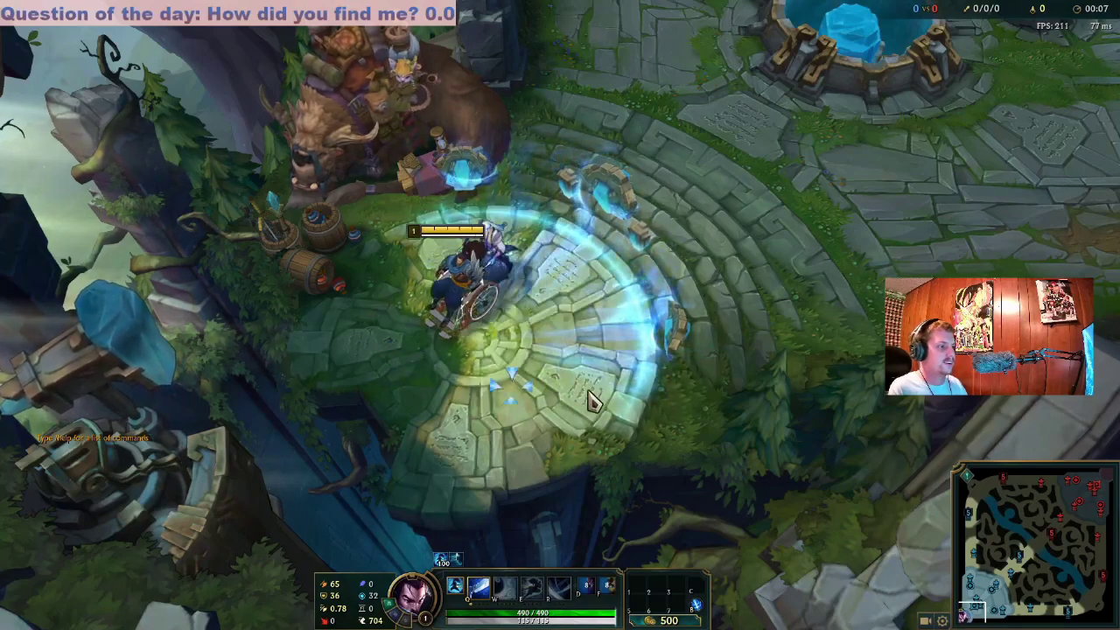
pyautogui.rightClick(592, 400)
pyautogui.rightClick(442, 367)
pyautogui.press('q')
pyautogui.rightClick(416, 337)
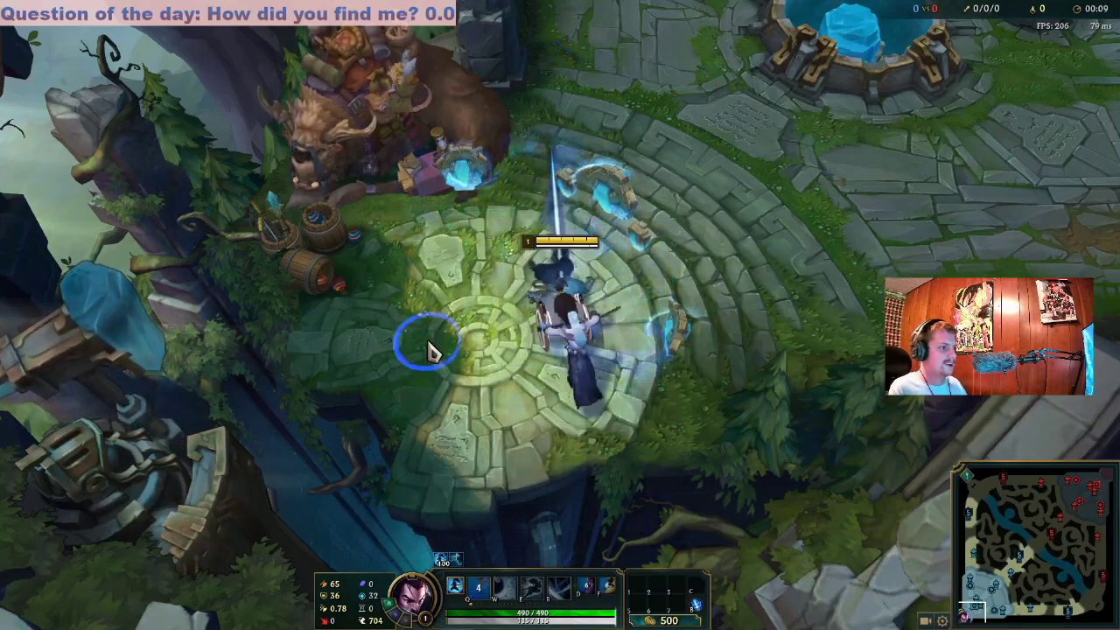
pyautogui.rightClick(479, 415)
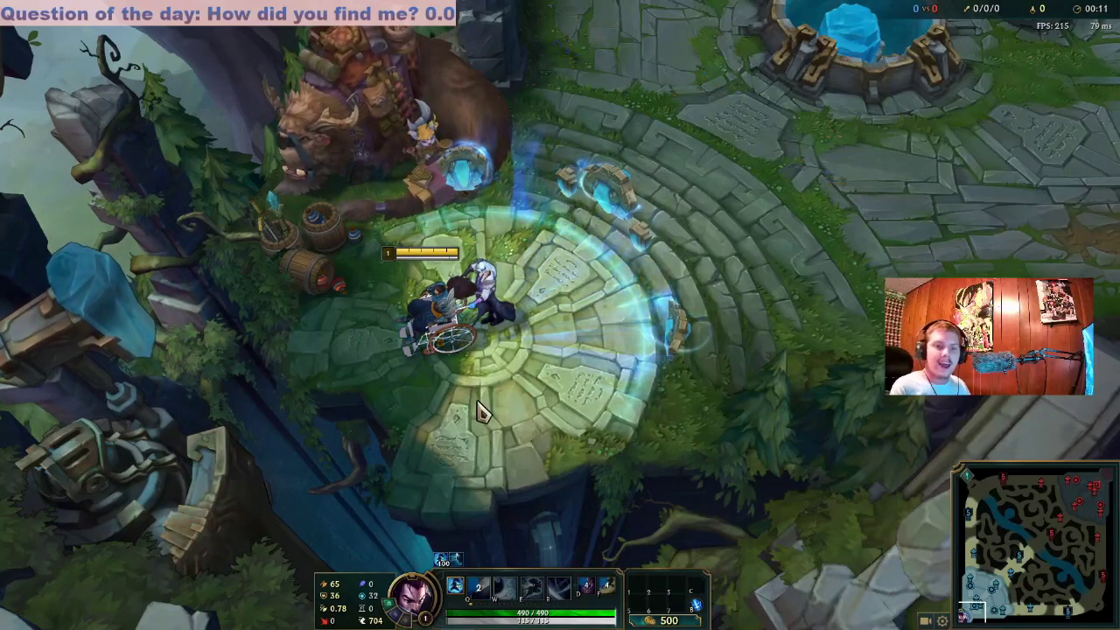